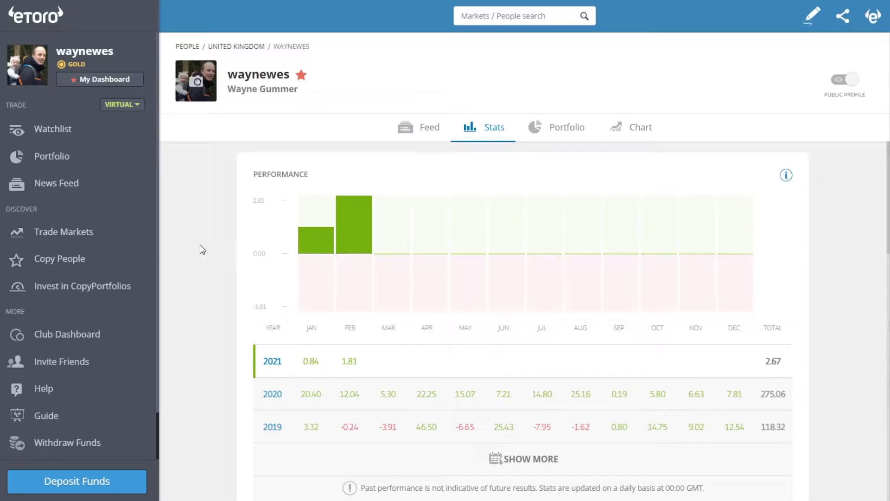
Step: Open the Portfolio list of 42 positions, then preview and dismiss the IAG.L sell ticket
left_click(69, 158)
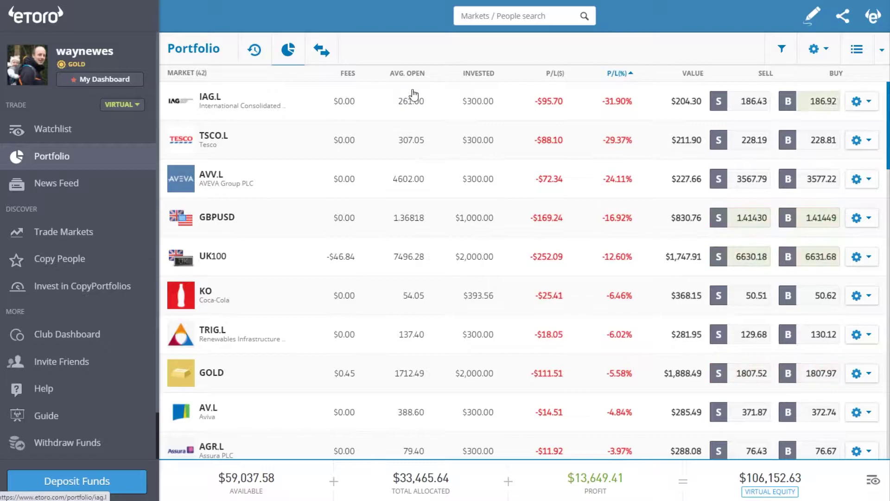
left_click(756, 102)
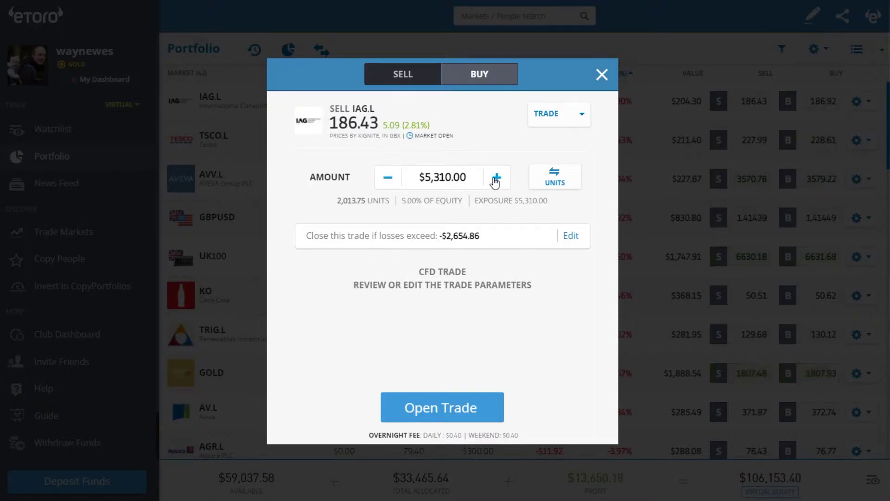
left_click(601, 75)
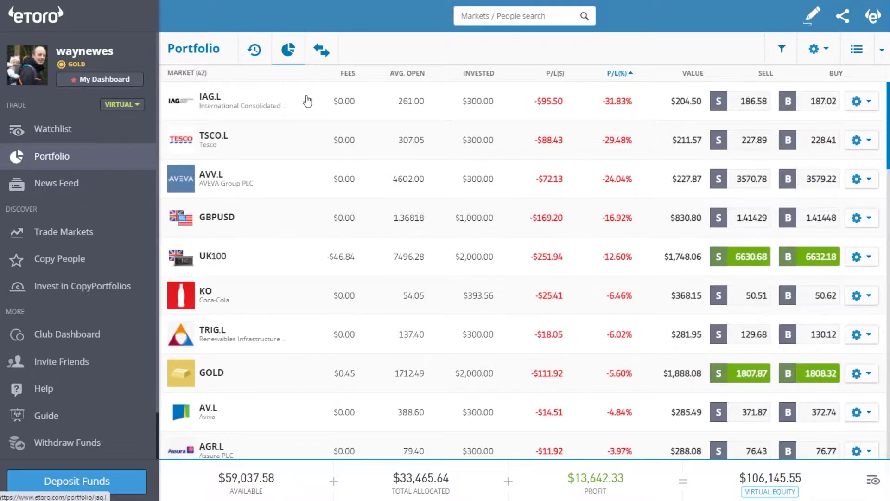
Step: Open the IAG.L position details and bring up Close Trade for the $300 buy
left_click(226, 108)
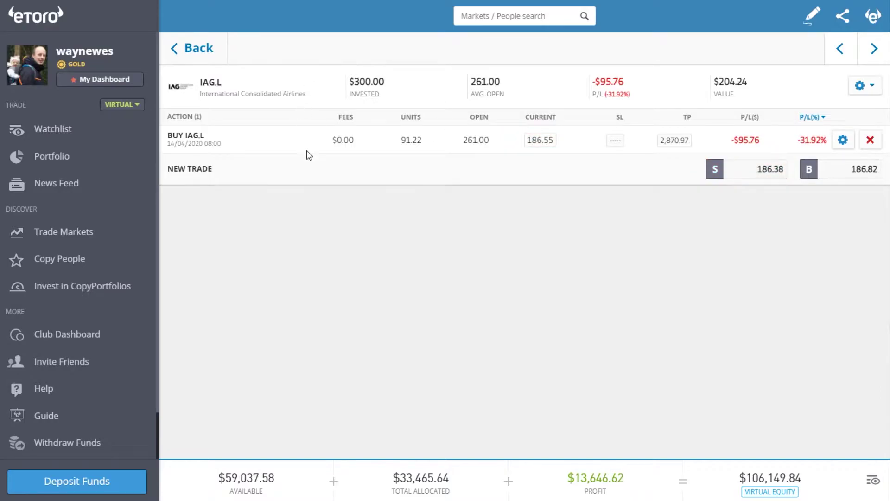
left_click(871, 141)
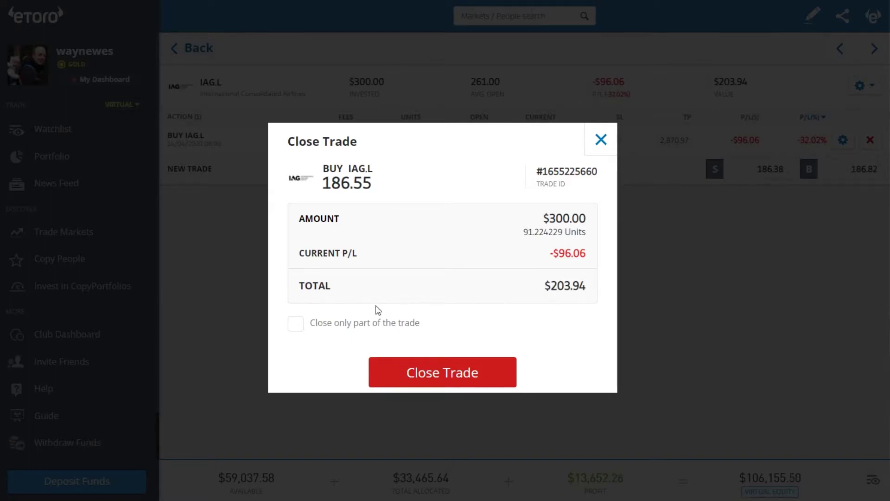
Step: Partially close $100 of the IAG.L trade, leaving $152.99 invested
left_click(297, 326)
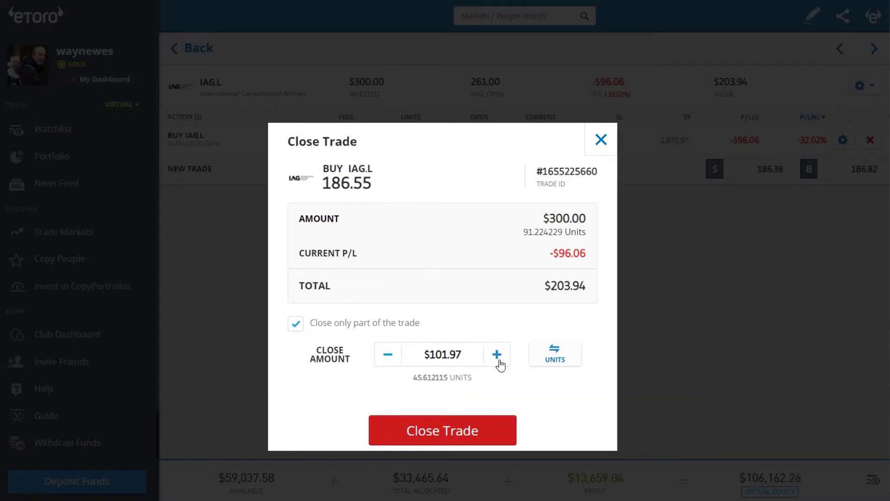
left_click_drag(442, 355, 478, 354)
type("00")
left_click(452, 386)
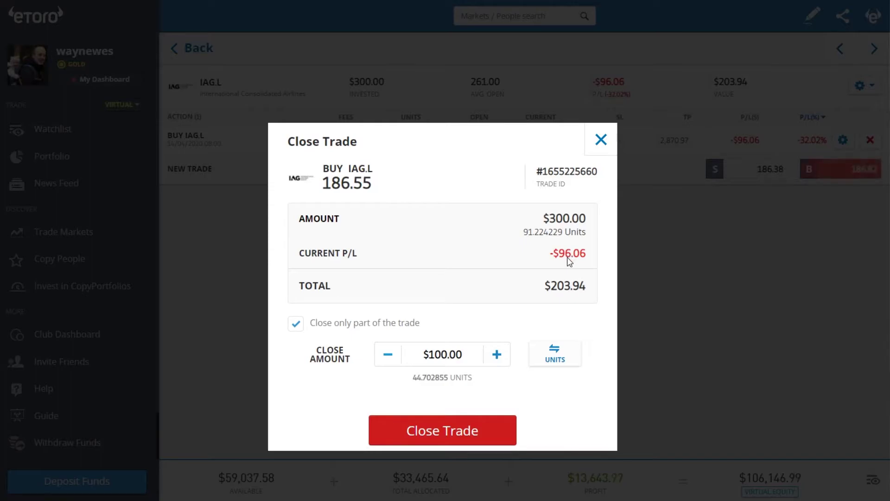
left_click(441, 436)
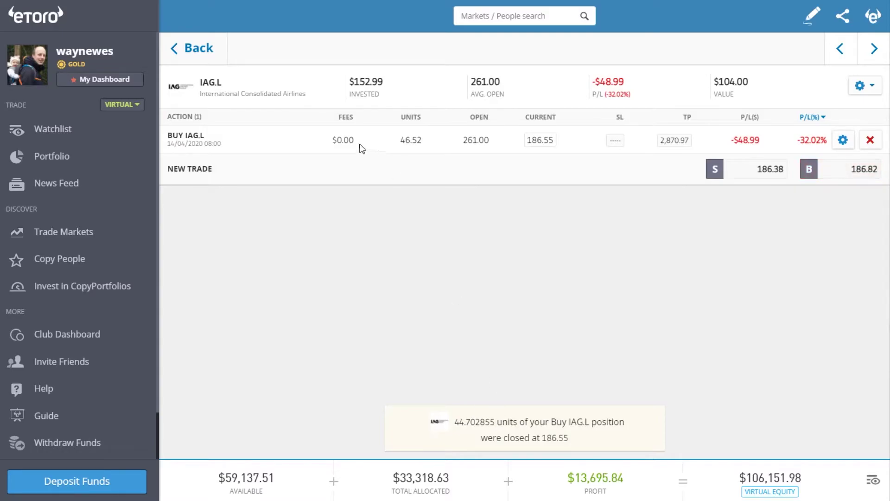
Step: Preview closing the remaining $152.99 IAG.L trade, cancel, and start a new IAG.L sell
left_click(871, 142)
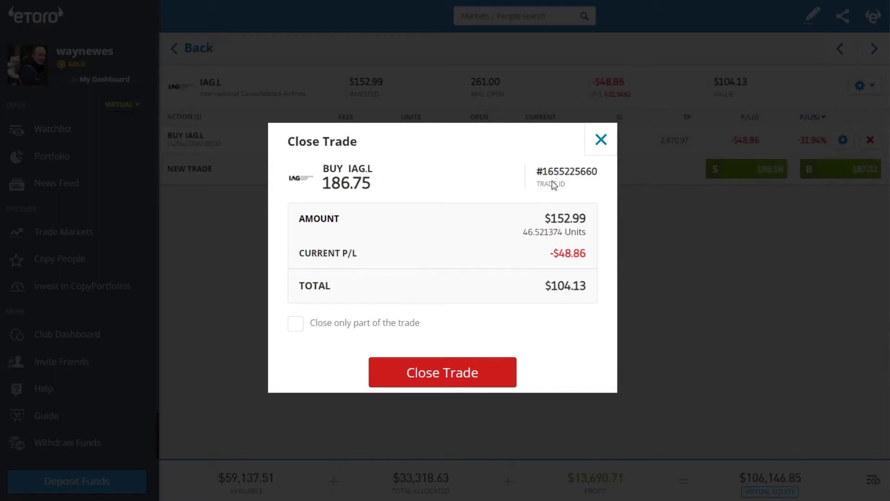
left_click(601, 140)
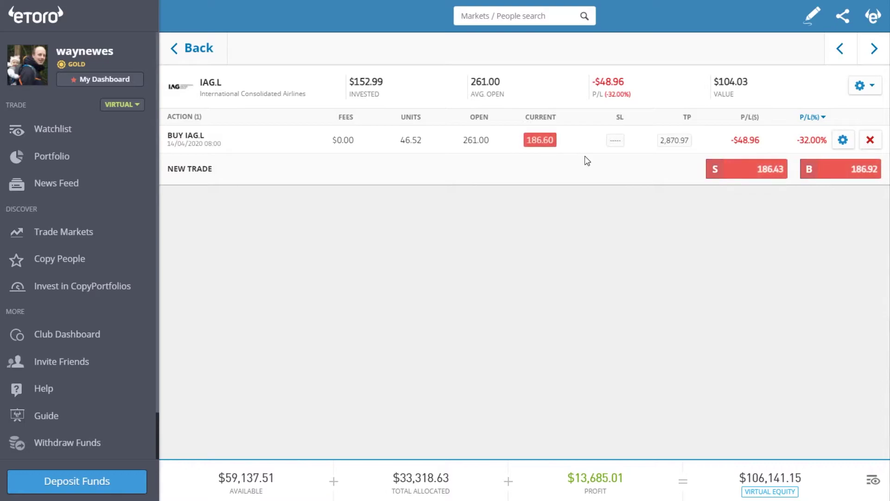
left_click(770, 170)
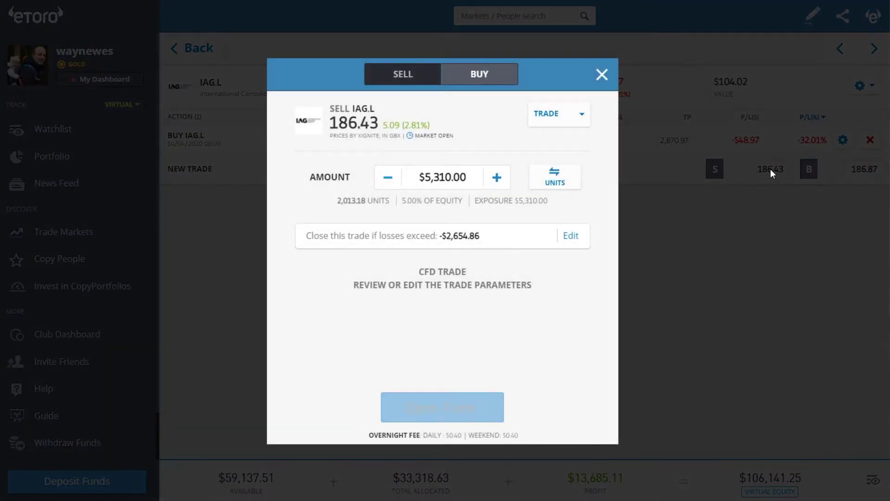
Step: Set the IAG.L sell amount to $100 (-$50.00 stop loss) and open the stop-loss settings
left_click(483, 80)
left_click(422, 80)
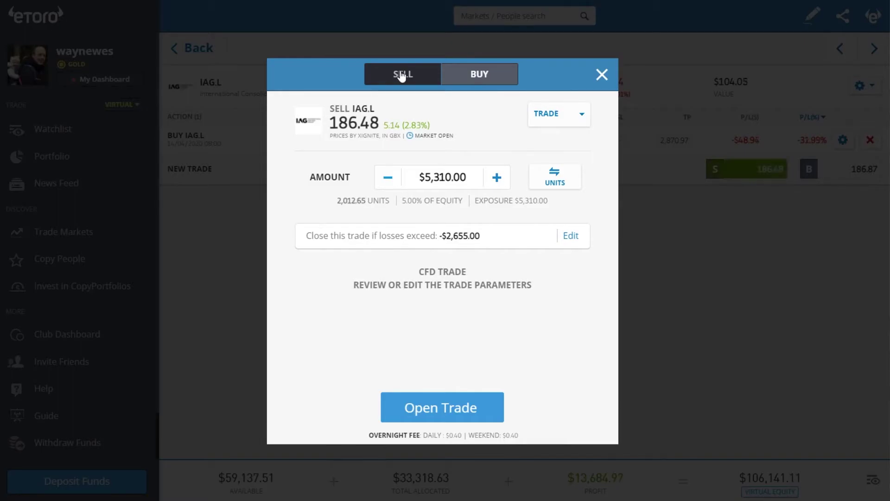
left_click_drag(425, 177, 476, 176)
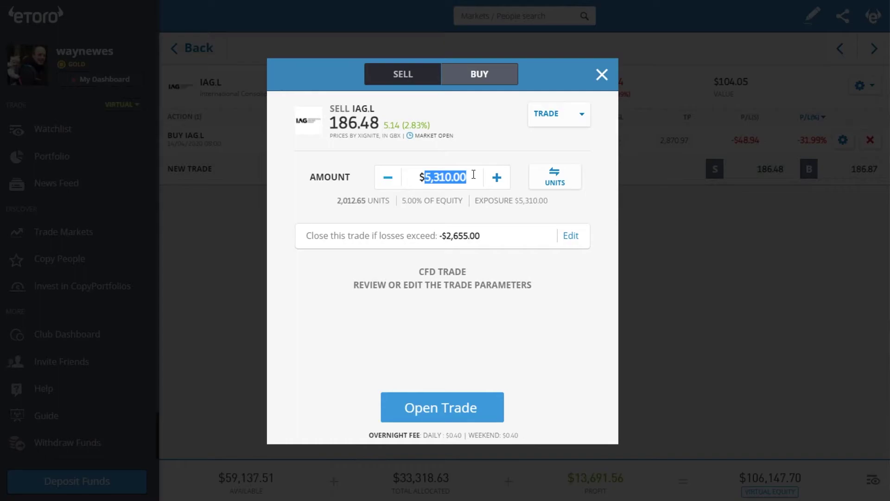
type("100")
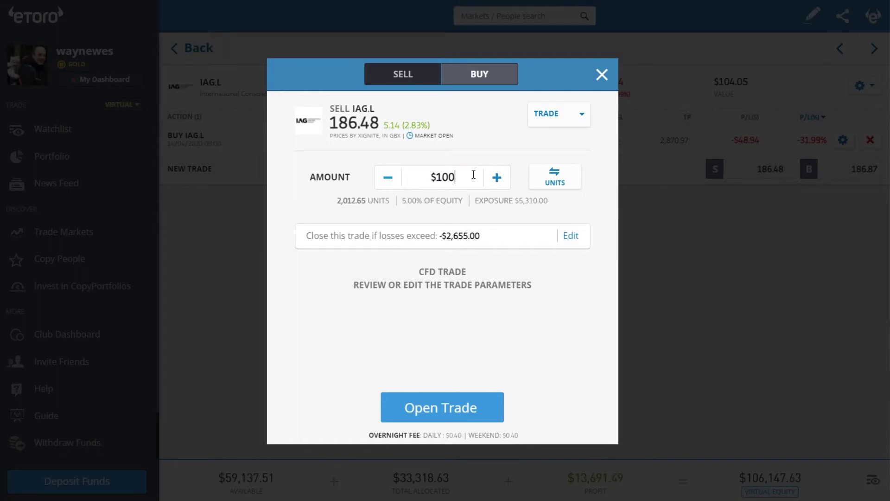
left_click(463, 201)
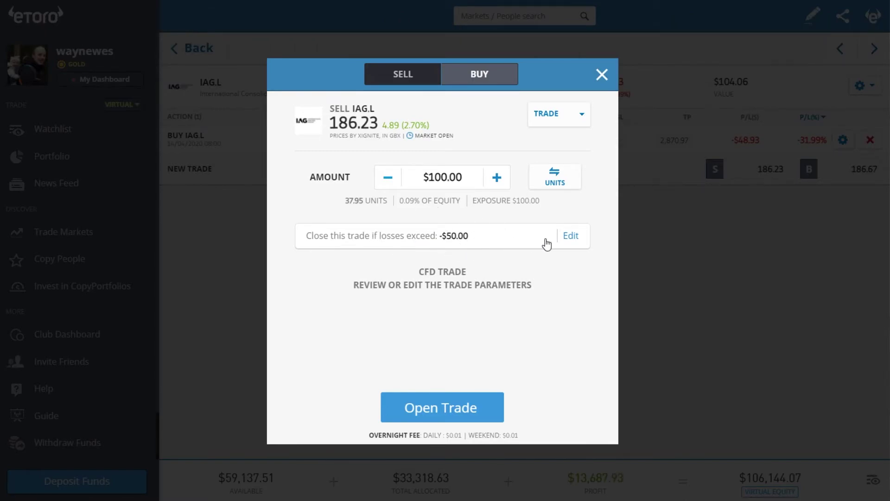
left_click(571, 238)
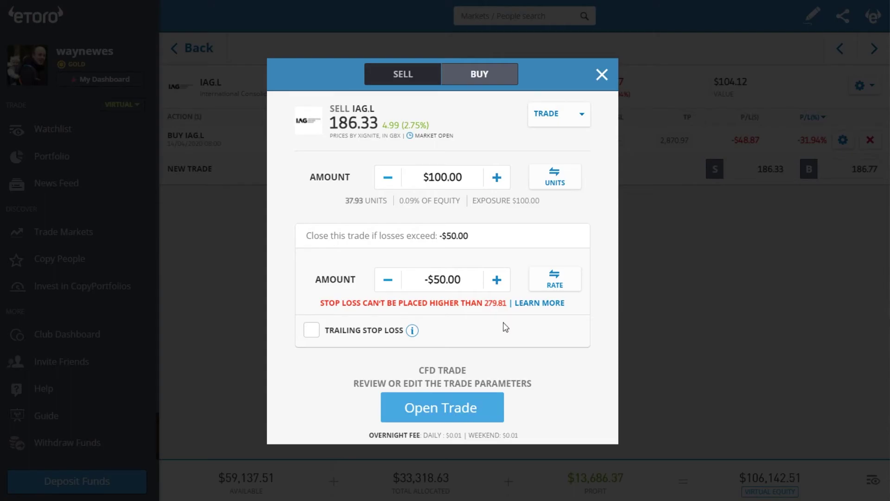
Step: Discard the unplaced $100 IAG.L sell ticket
left_click(602, 75)
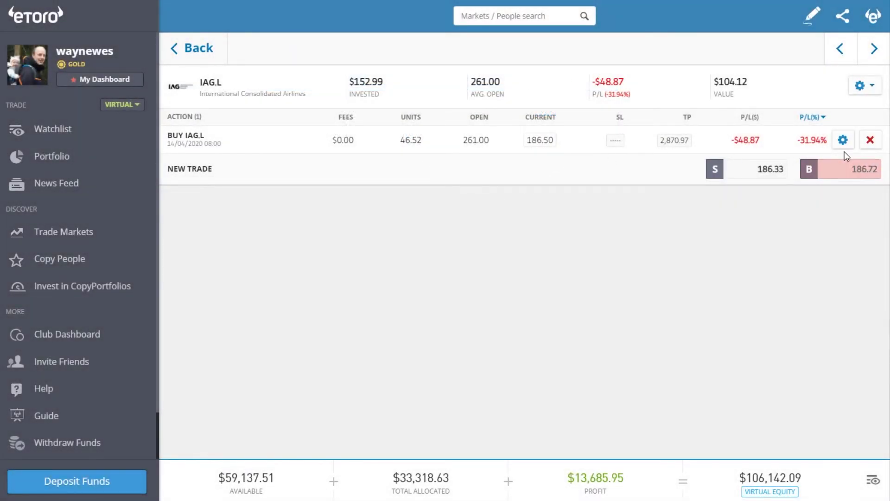
Step: Back in the portfolio, search 'iag' and preview then dismiss a sell ticket from the results
left_click(194, 51)
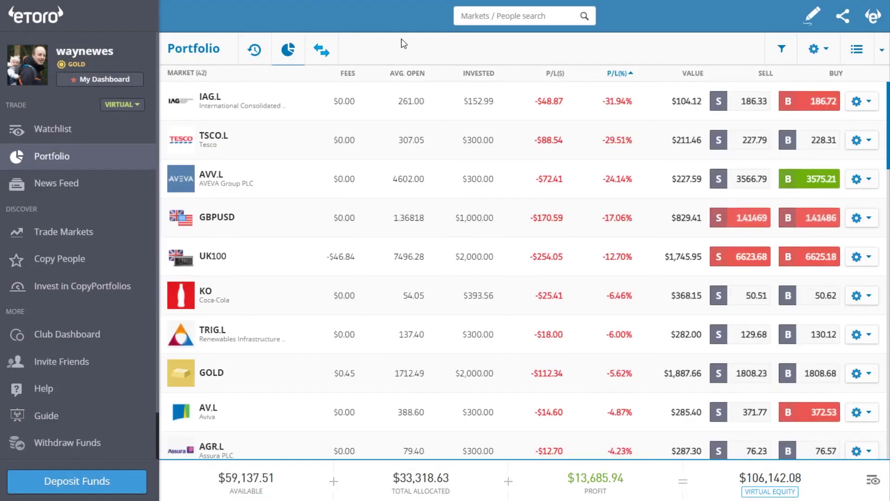
left_click(473, 18)
type("iag")
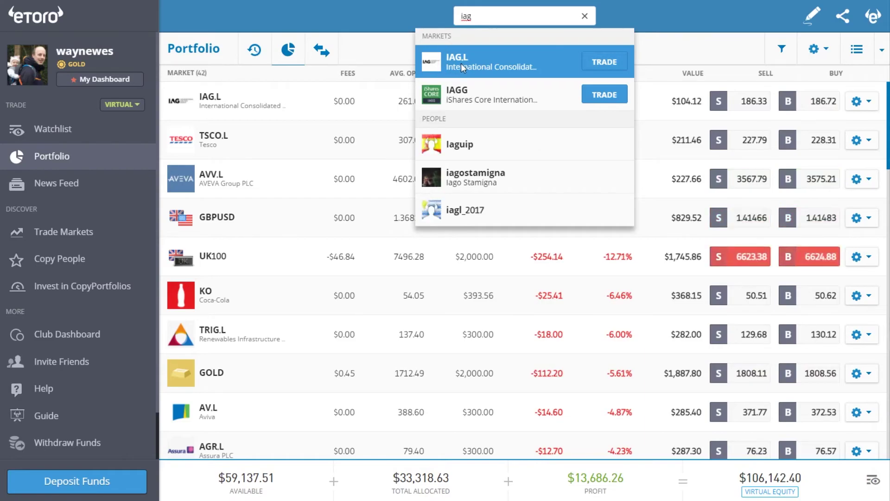
left_click(616, 67)
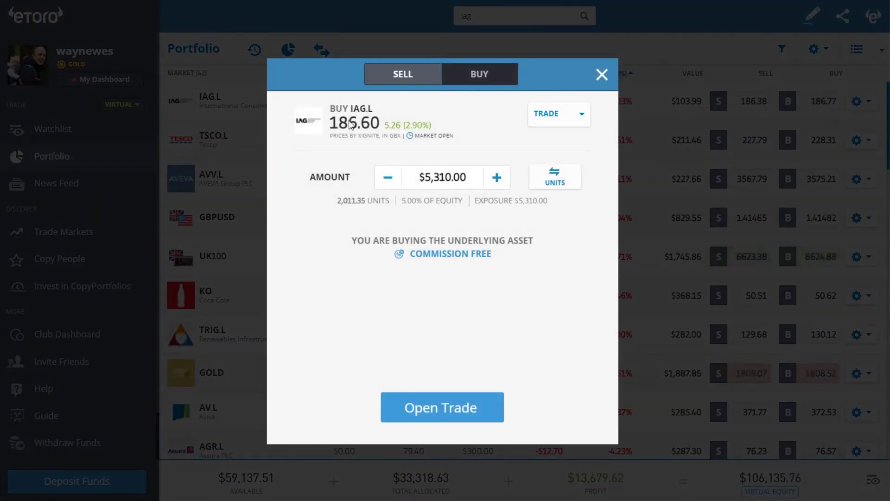
left_click(404, 78)
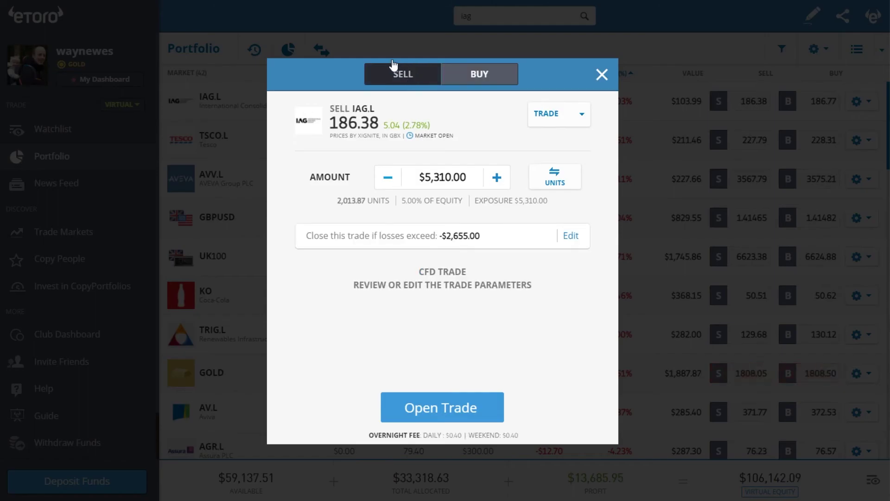
left_click(602, 74)
Step: Open the IAG.L market page showing $103.99 value, then preview and dismiss its sell ticket
left_click(526, 19)
left_click(465, 63)
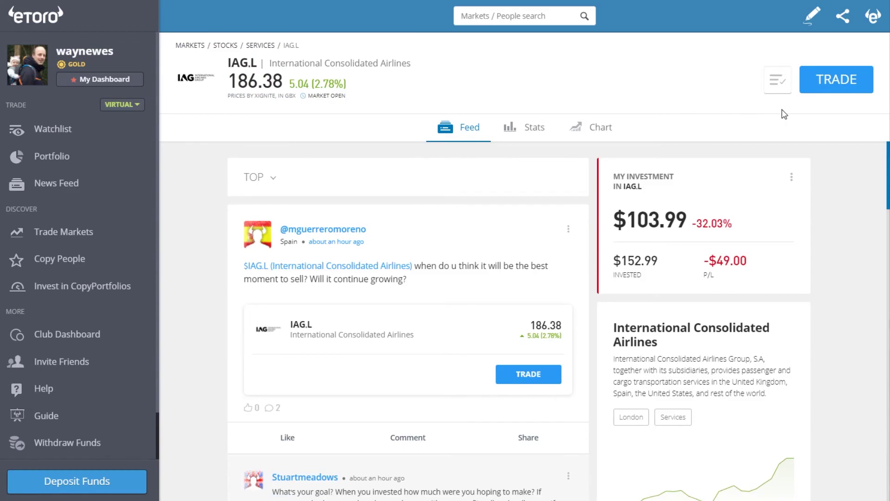
left_click(836, 86)
left_click(399, 76)
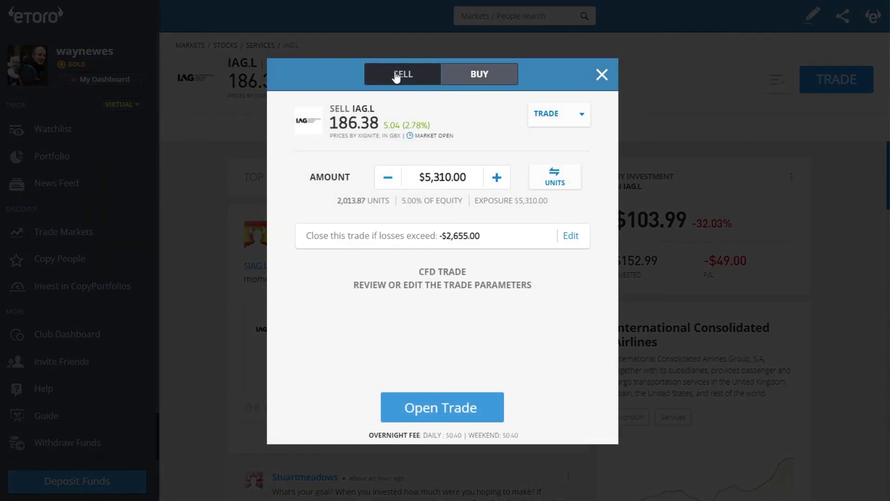
left_click(602, 75)
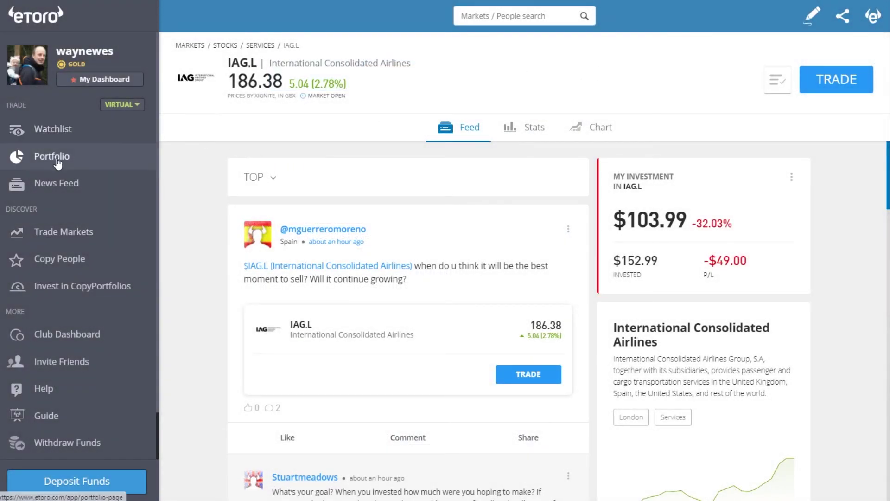
Step: Open the Watchlist, then preview and dismiss the UK100 sell ticket at 6622.18
left_click(55, 133)
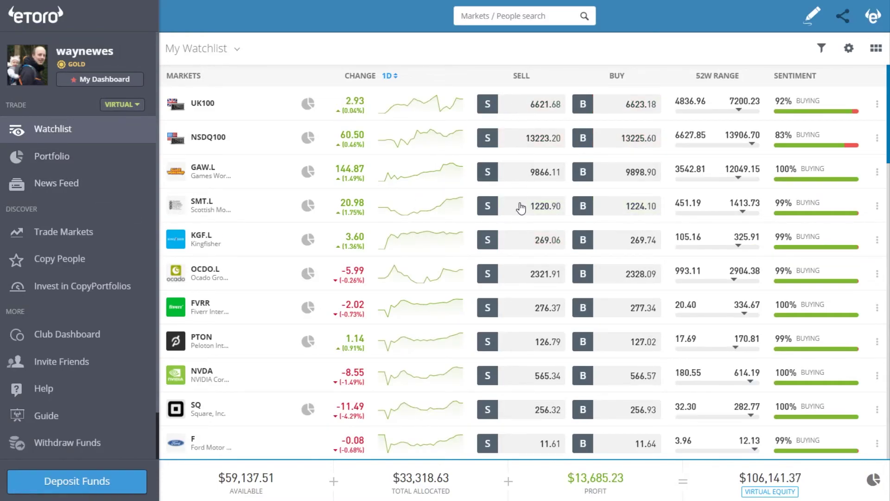
left_click(538, 109)
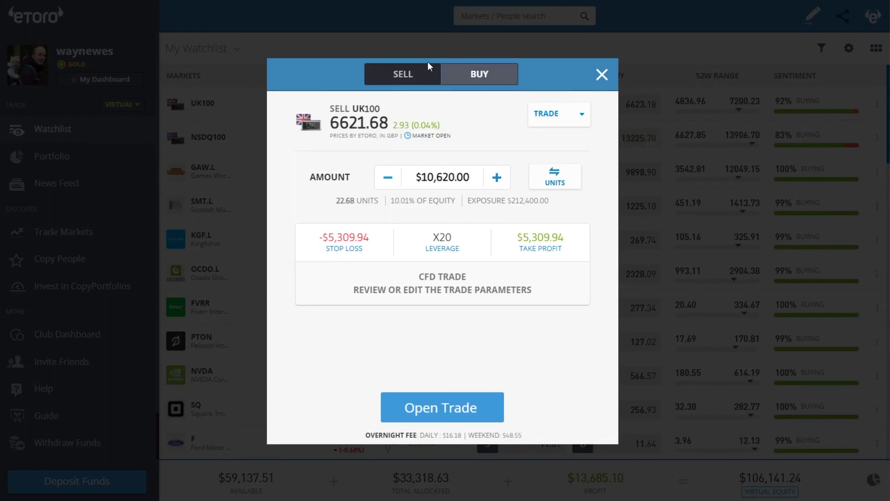
left_click(601, 75)
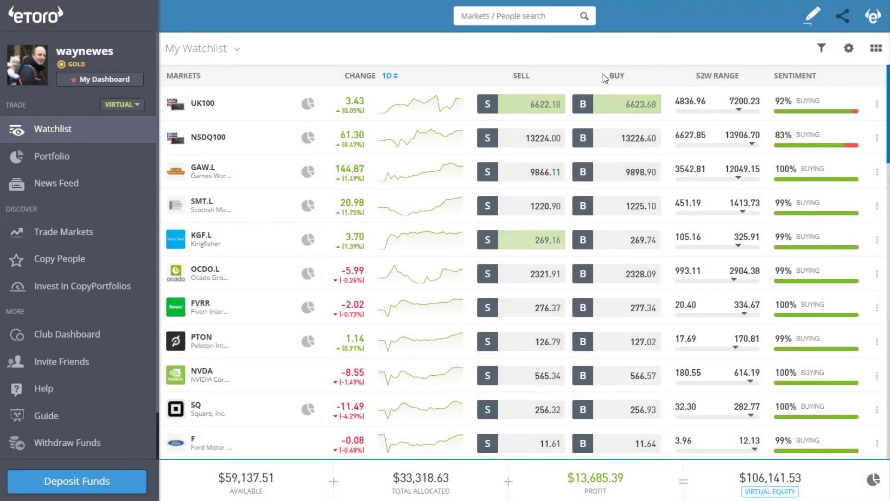